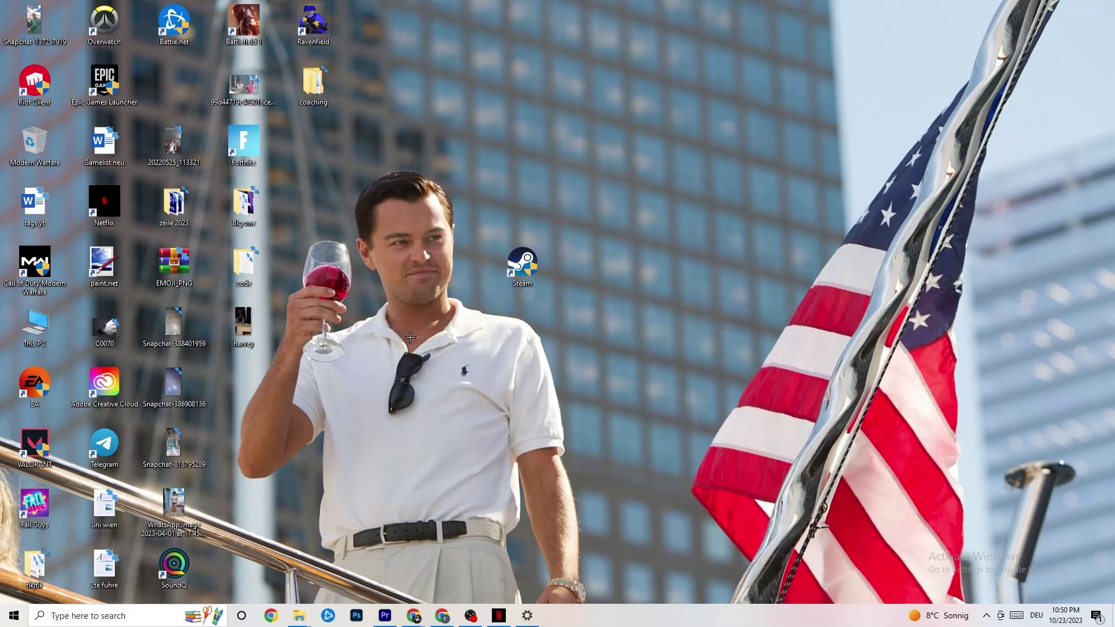
Step: Drag the Steam desktop shortcut to a spot higher up among the other icons
drag(512, 261, 513, 200)
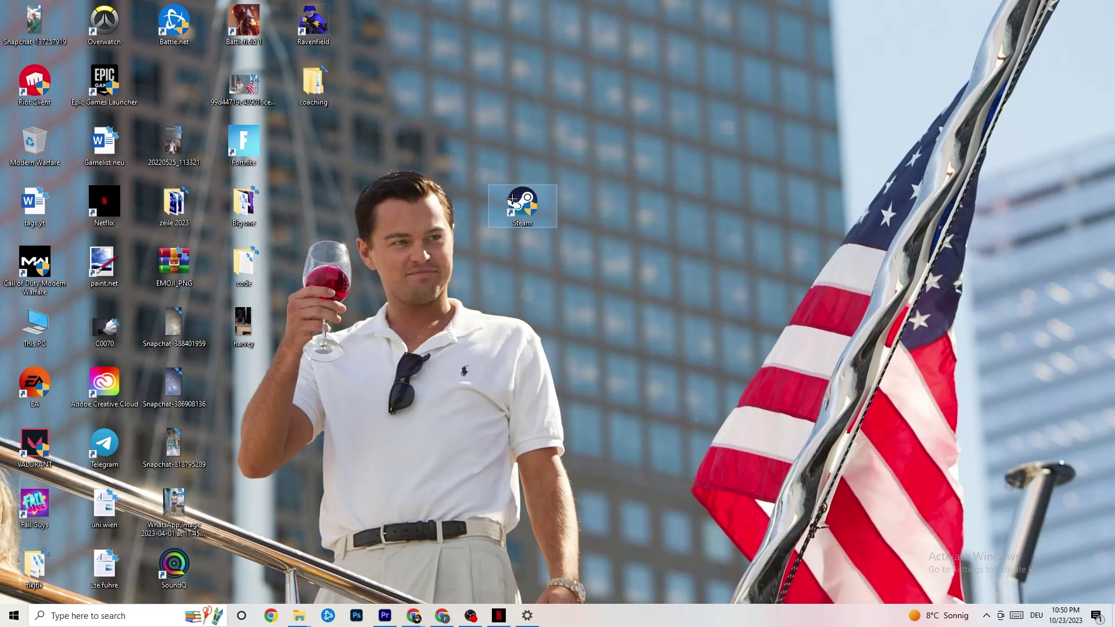
right_click(512, 200)
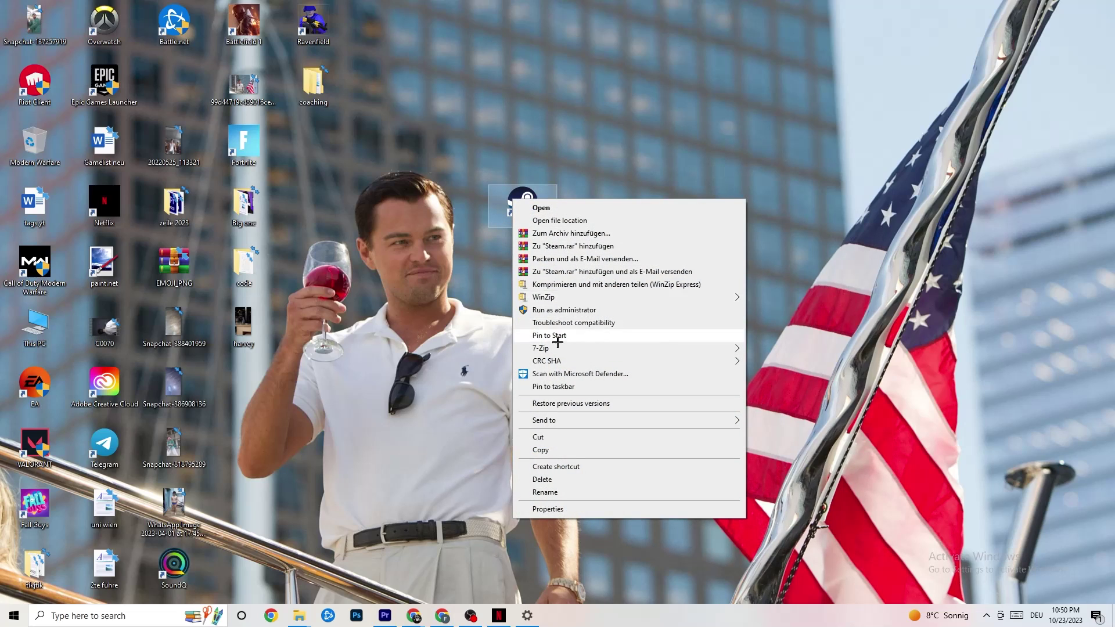
click(557, 512)
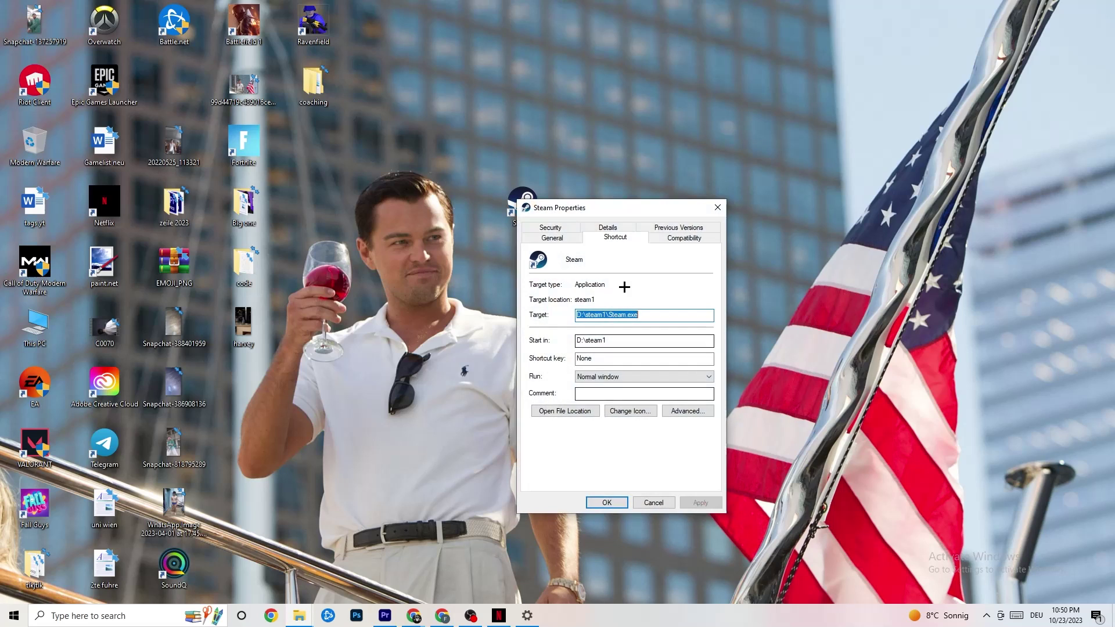
drag(600, 209, 544, 104)
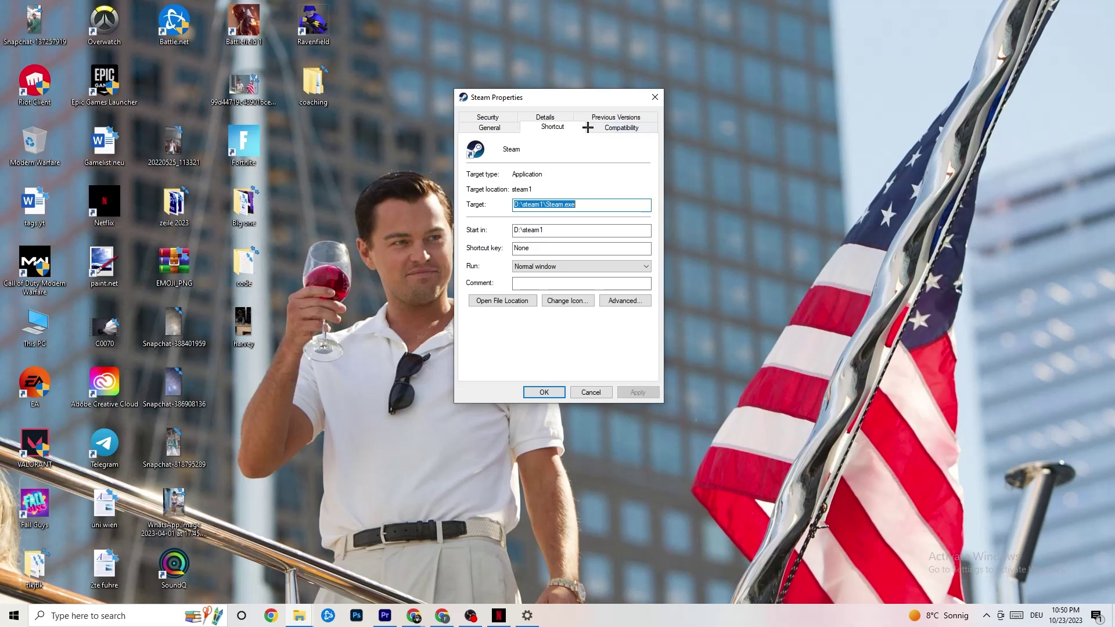
click(617, 127)
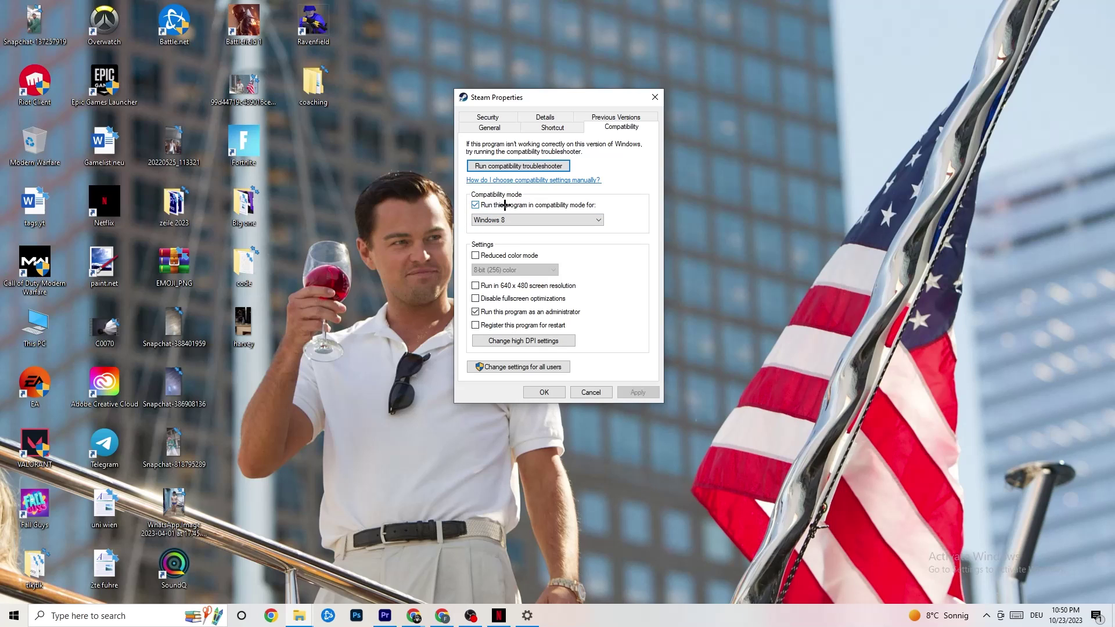
click(564, 216)
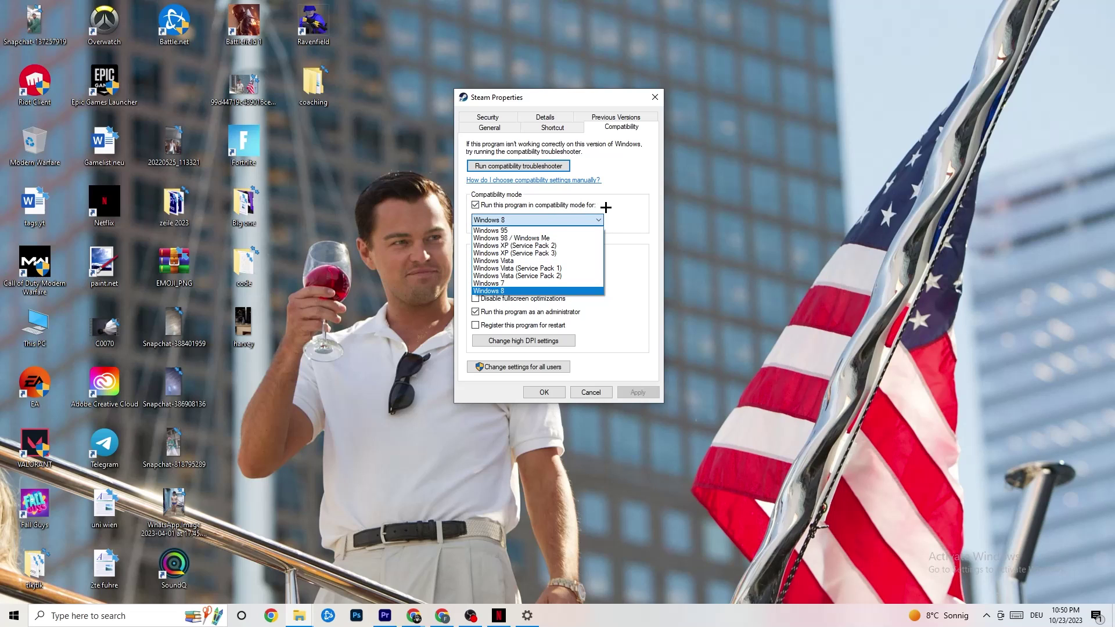
click(616, 252)
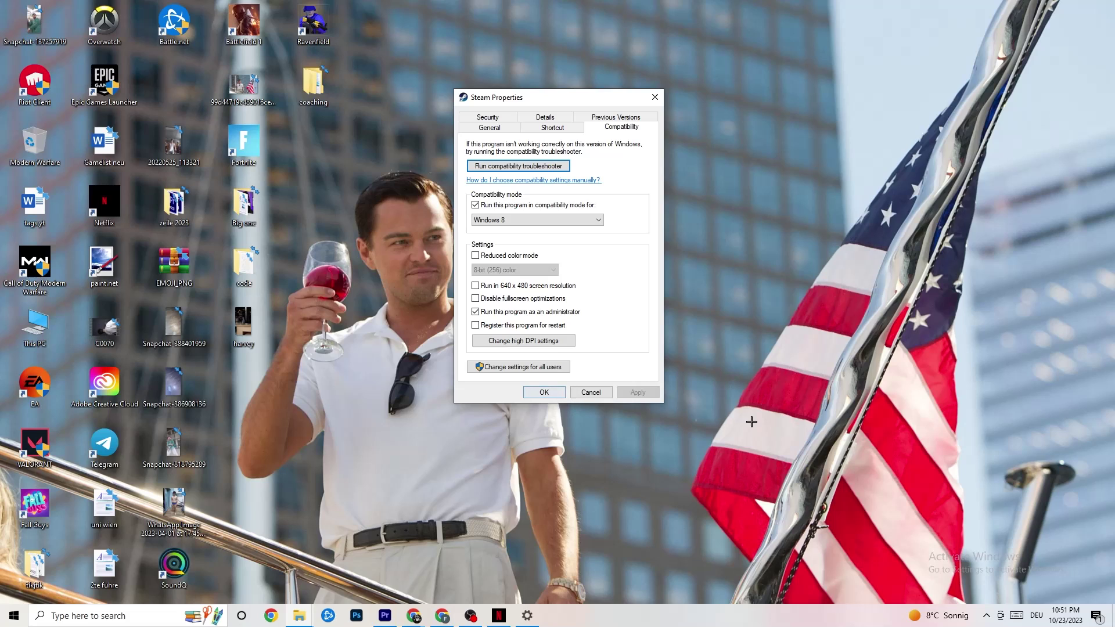
click(546, 393)
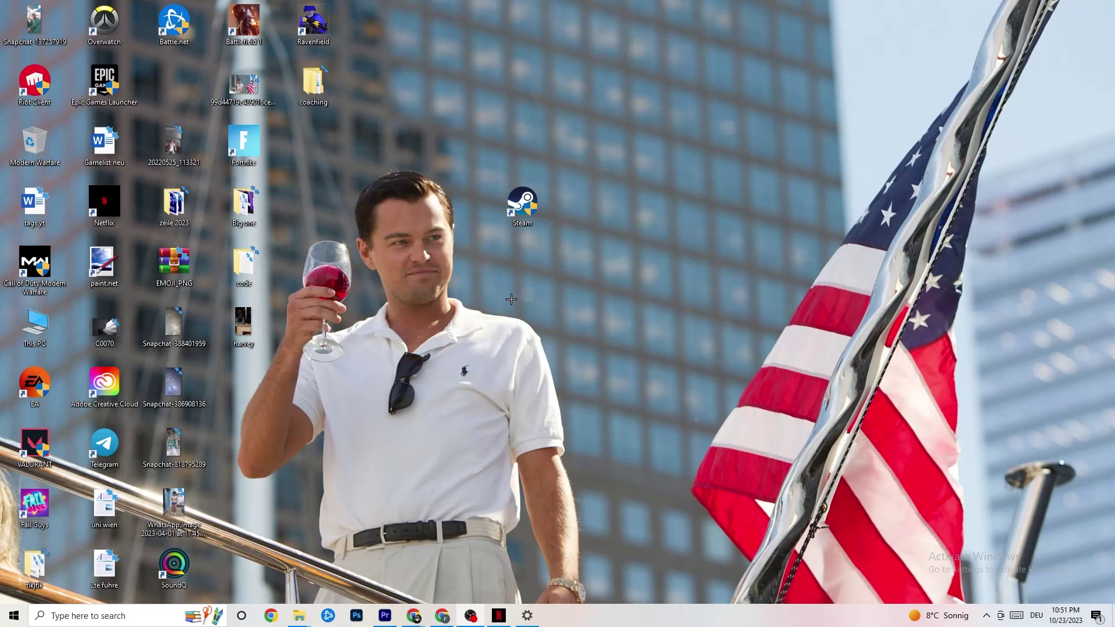
right_click(503, 209)
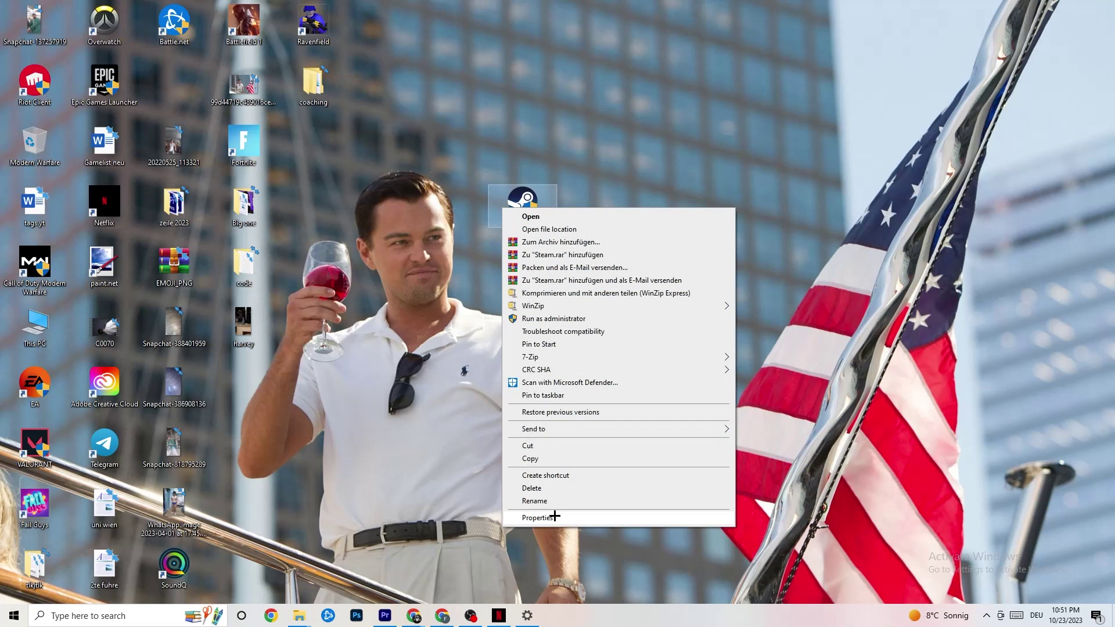
click(410, 256)
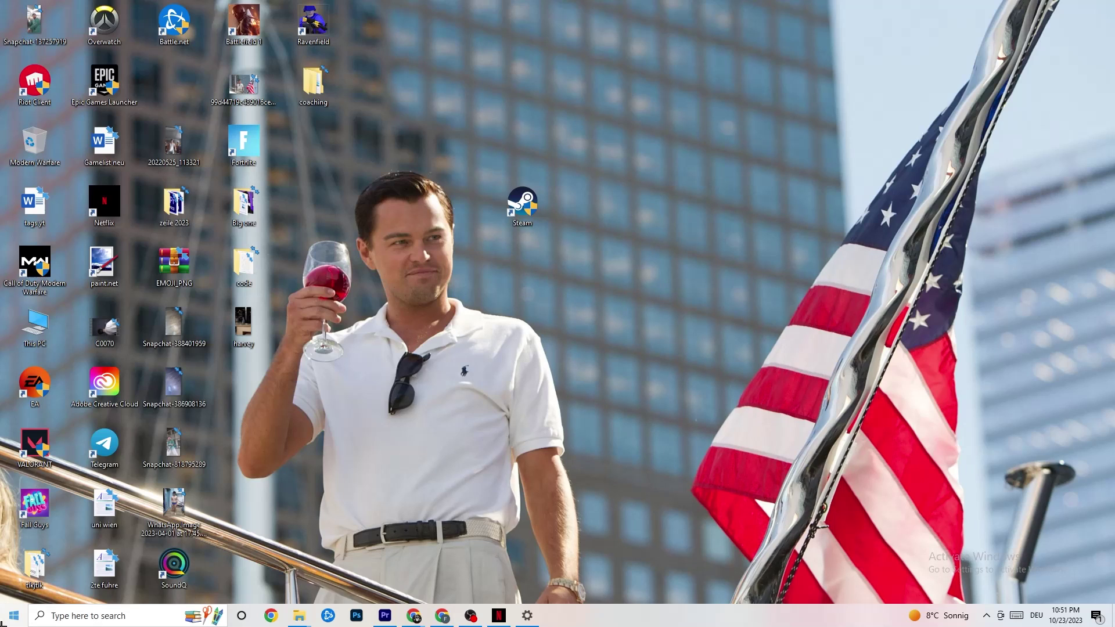
click(14, 615)
Step: Keep the System > Display scale at 100% (Recommended), then go to Power & sleep
click(14, 561)
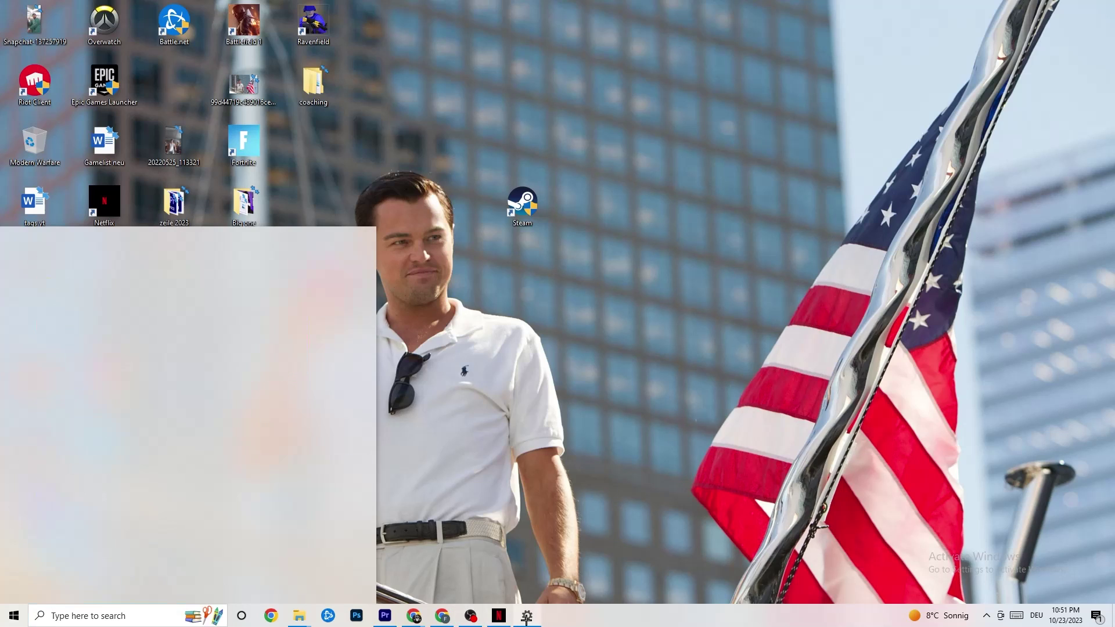
click(3, 11)
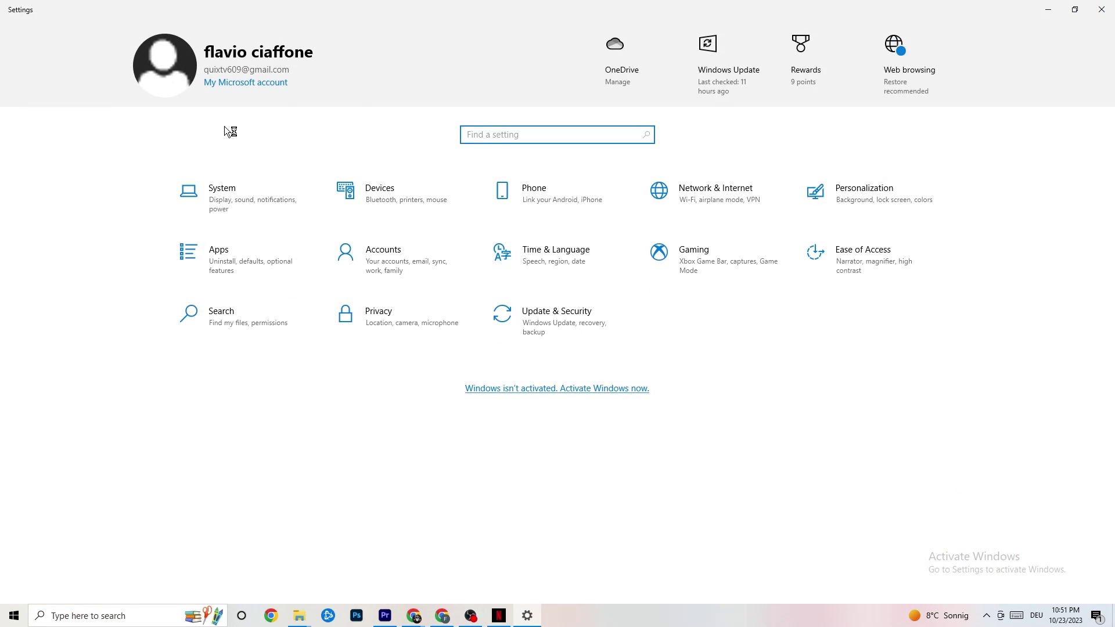
click(270, 221)
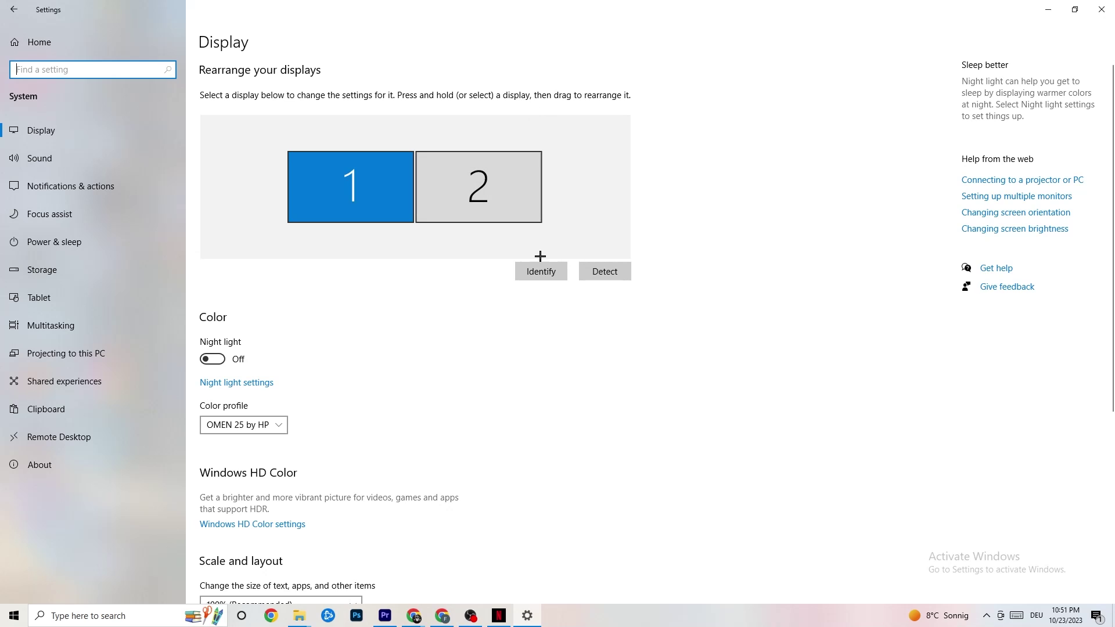
scroll(320, 196, down, 4)
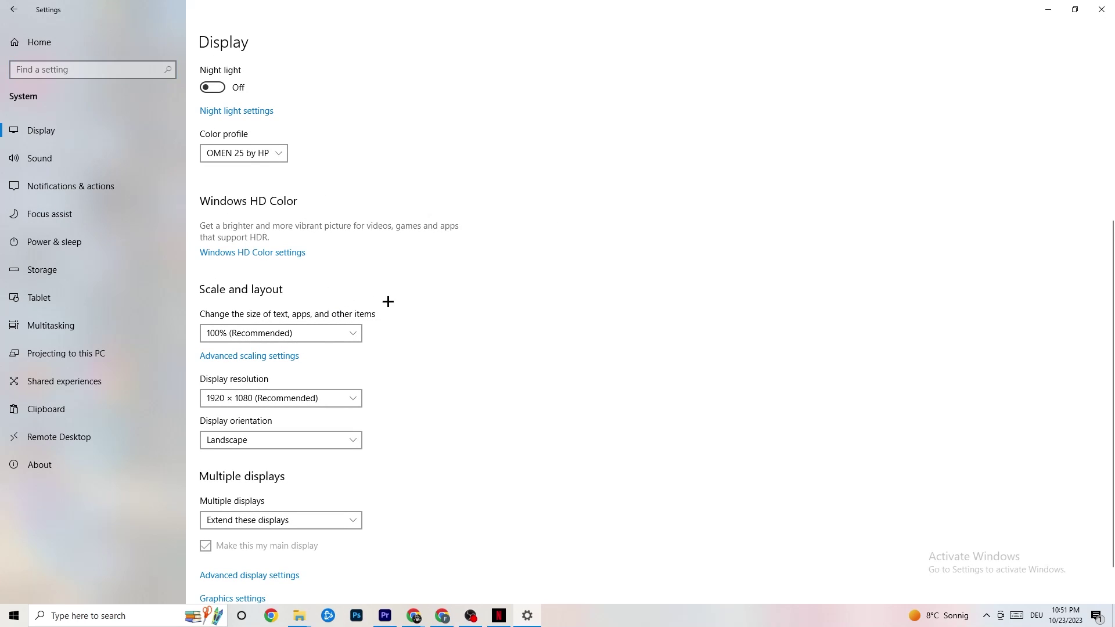
click(340, 326)
click(506, 285)
click(75, 240)
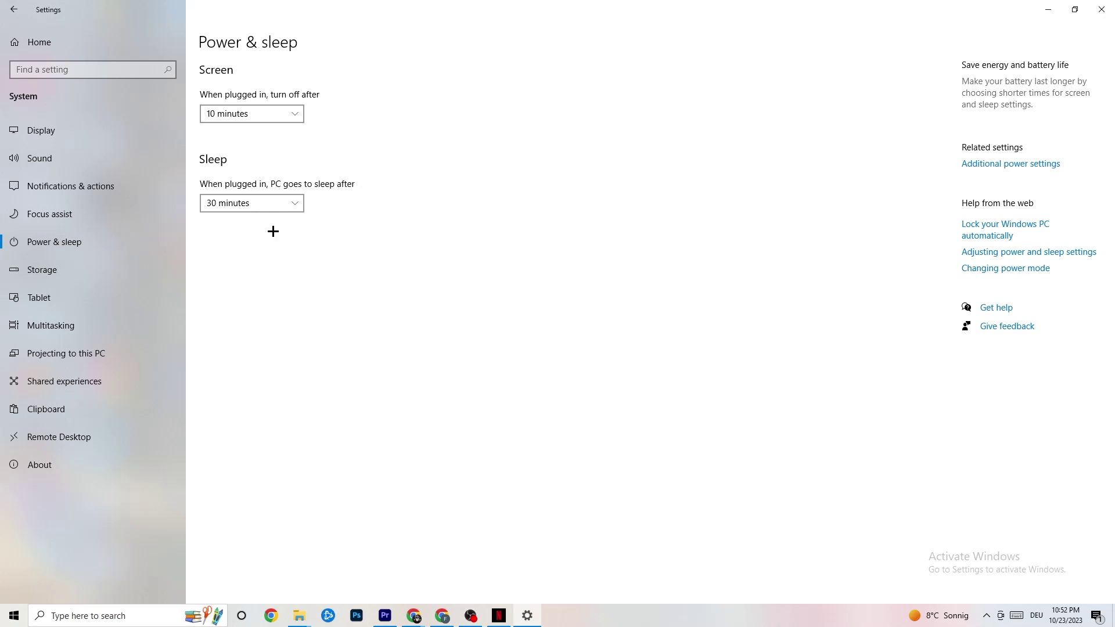
Step: Review the power plans in Power Options without changes, then go to Storage settings
click(1022, 165)
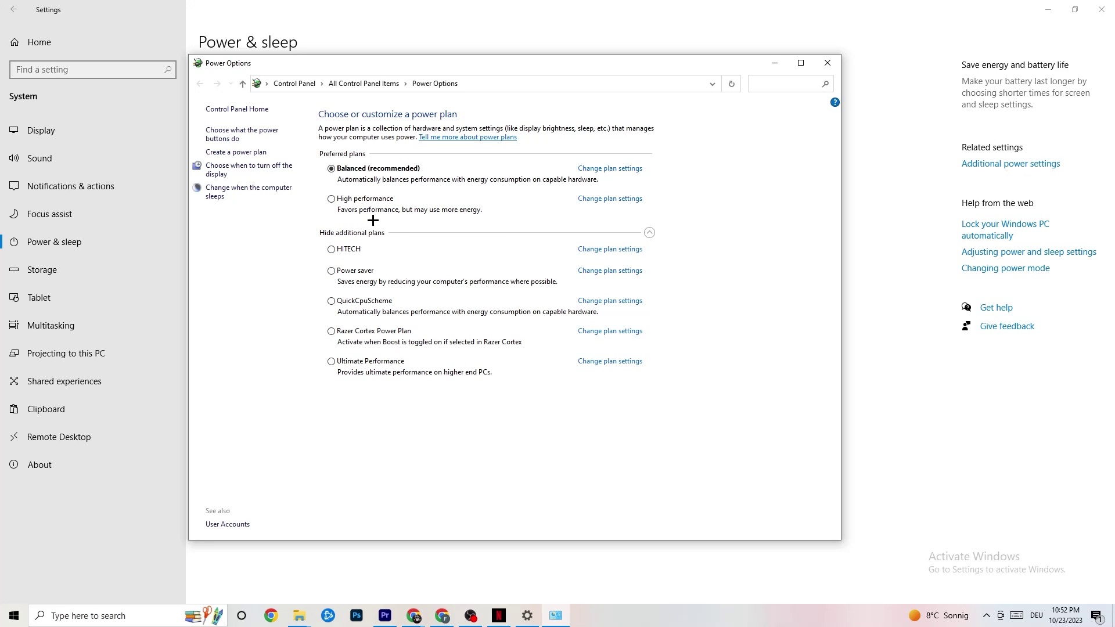
click(825, 66)
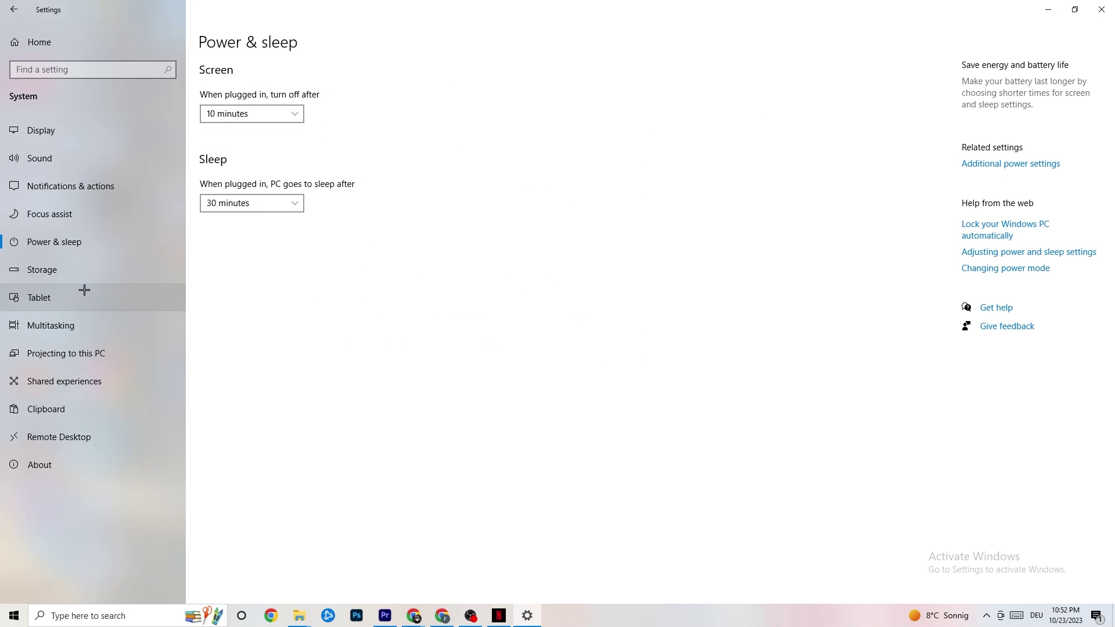
click(82, 270)
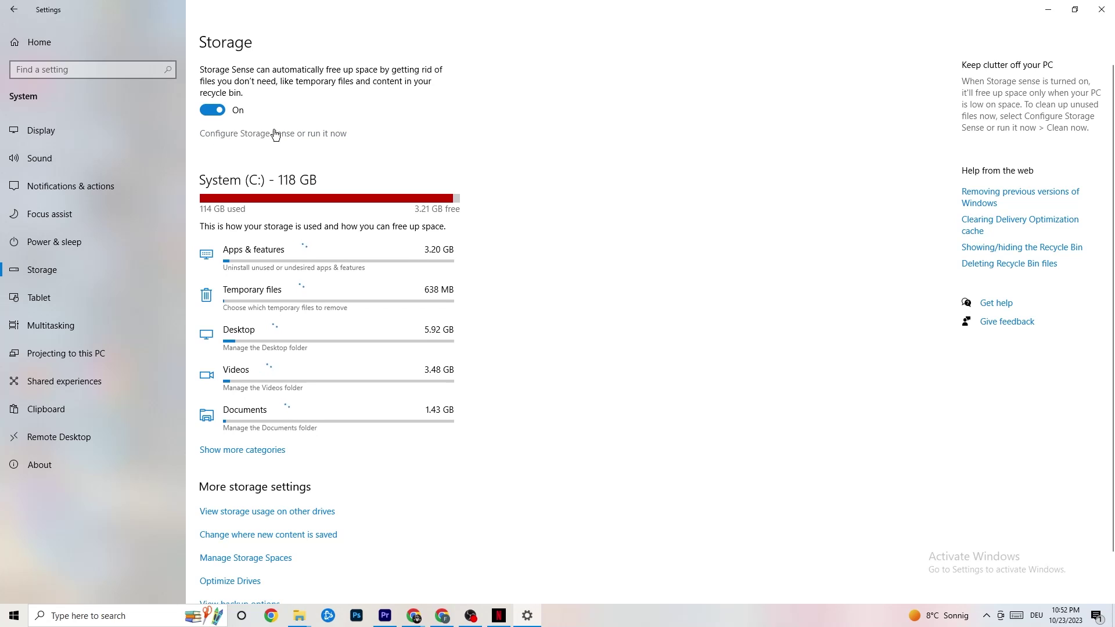
Step: In Configure Storage Sense, keep Storage Sense running every week
click(313, 134)
click(148, 167)
click(408, 242)
click(87, 166)
click(106, 221)
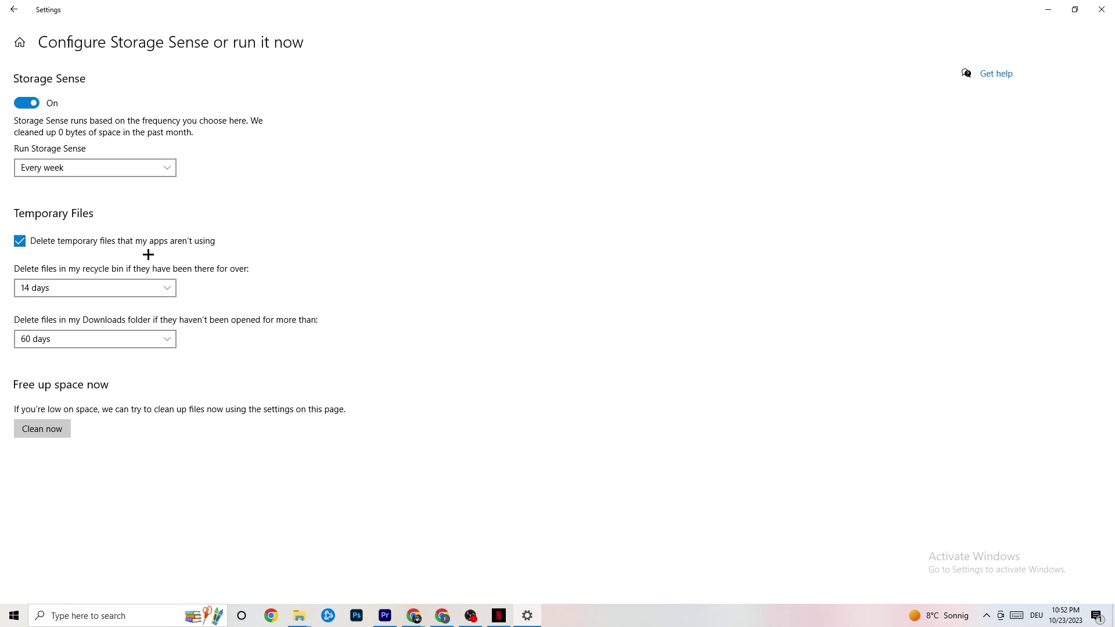
Step: Keep recycle bin cleanup at 14 days and return to the Settings home page
click(160, 276)
click(422, 260)
click(23, 10)
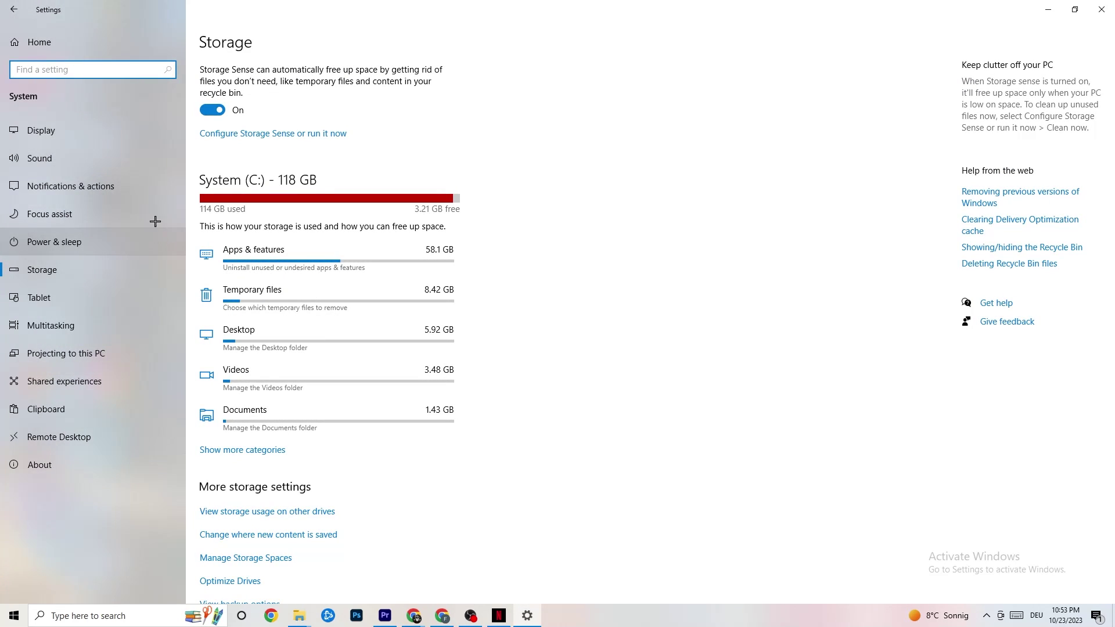
click(13, 9)
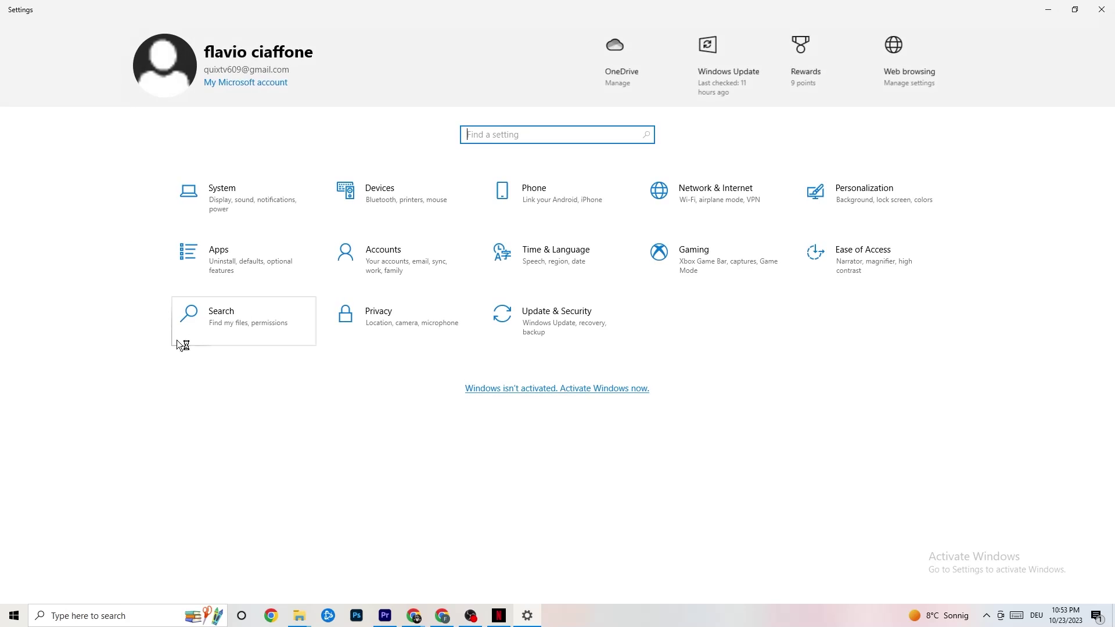
Step: Check Xbox Game Bar is off in Gaming settings, then view the Captures page
click(717, 264)
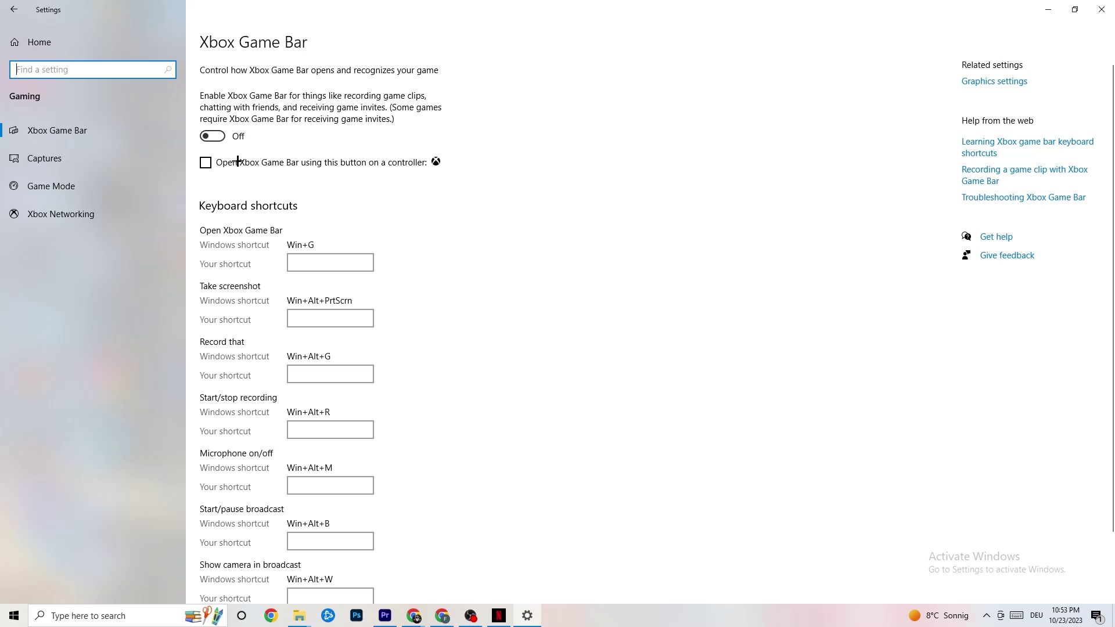
click(73, 157)
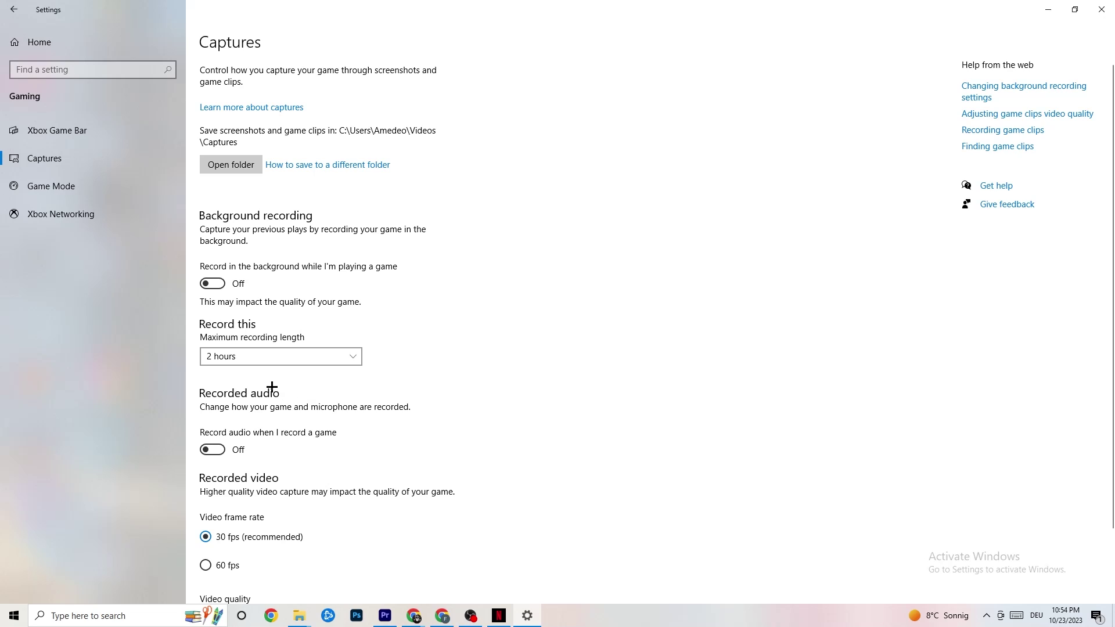
Step: Confirm Game Mode is switched on, then close the Settings window
click(55, 186)
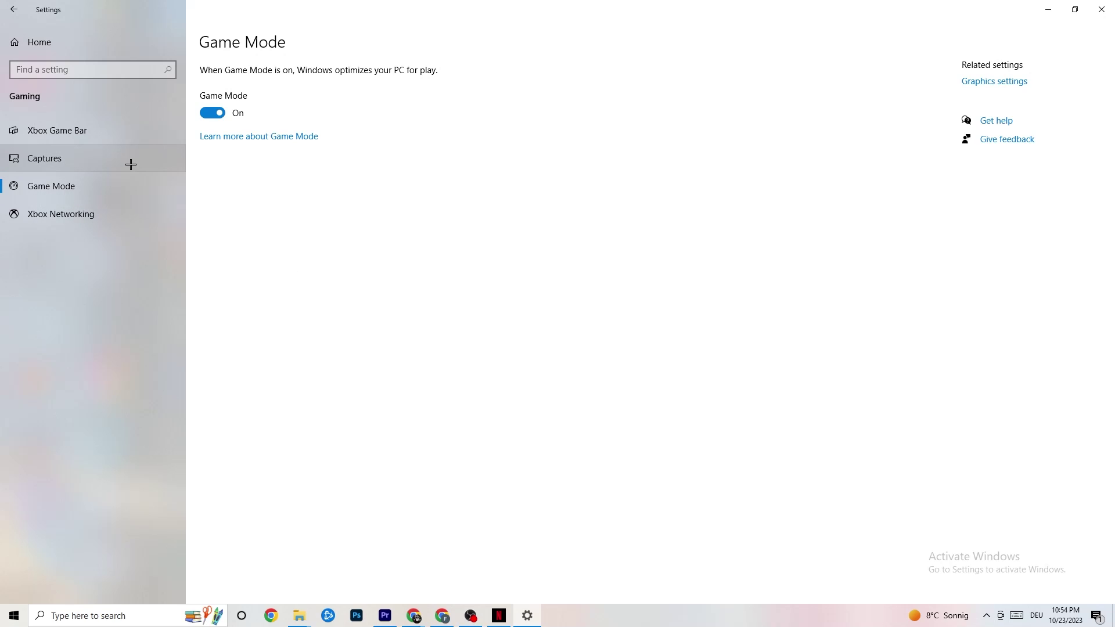
click(1102, 9)
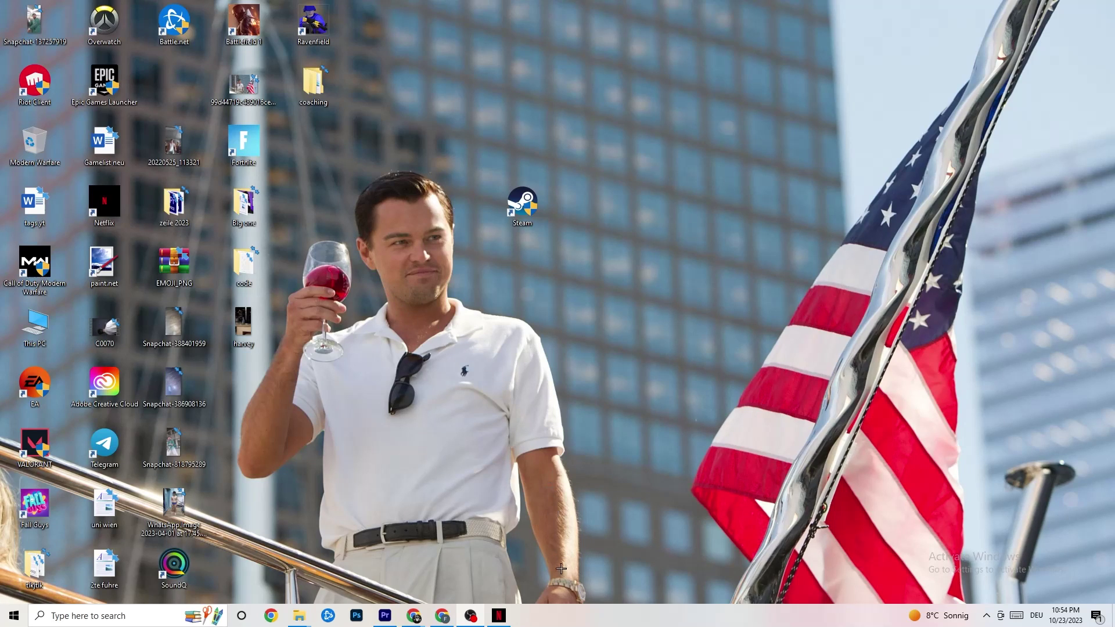
Step: Launch Task Manager from the taskbar menu and maximize it
right_click(569, 623)
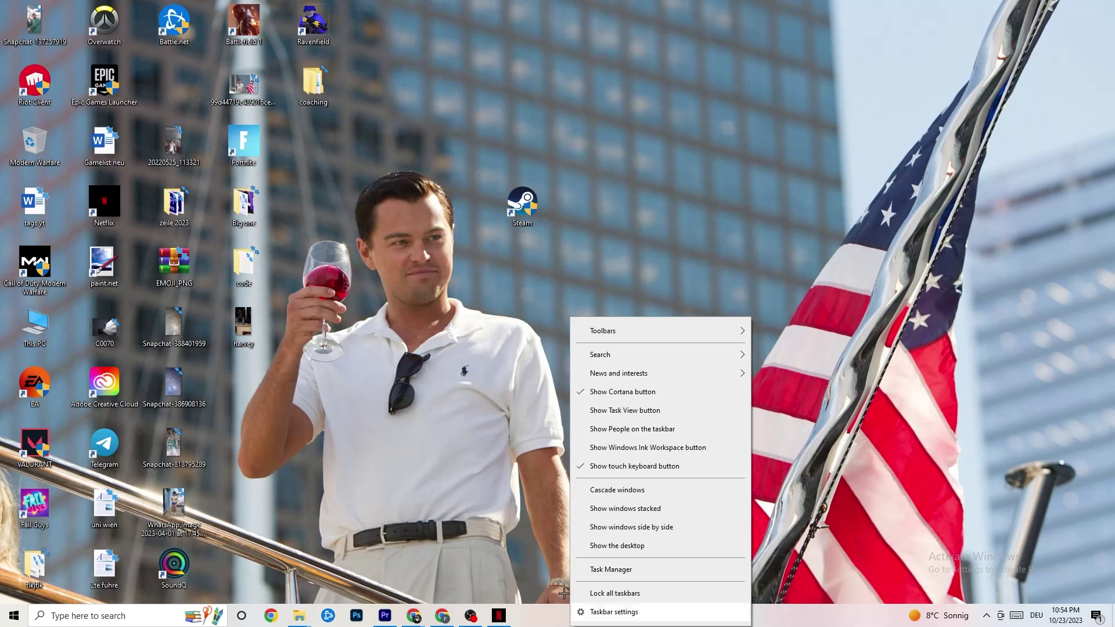
click(605, 570)
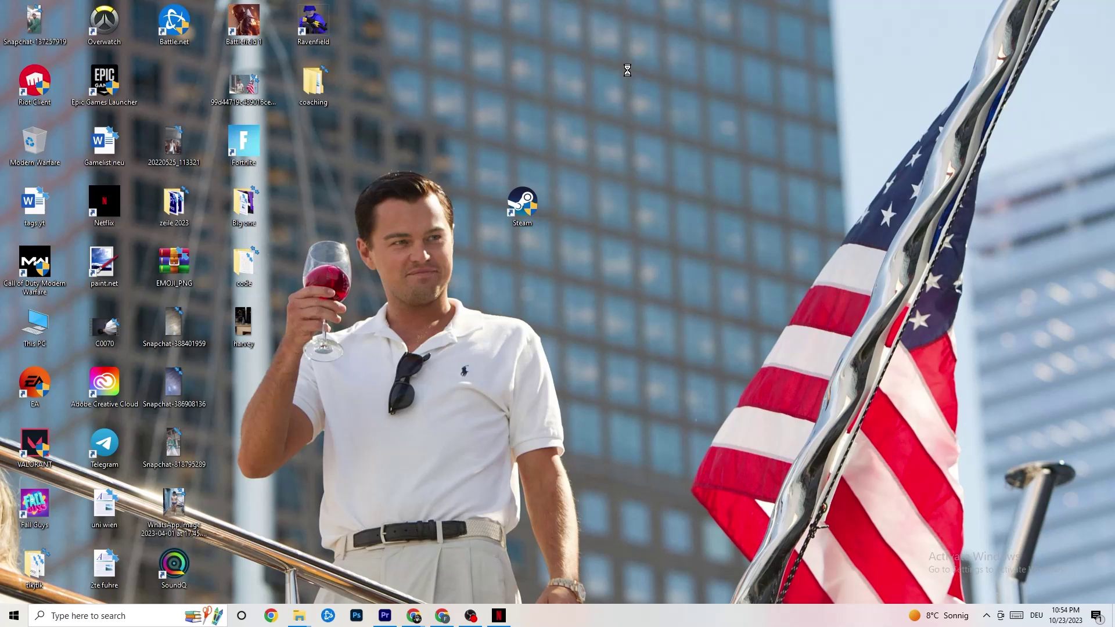
click(637, 38)
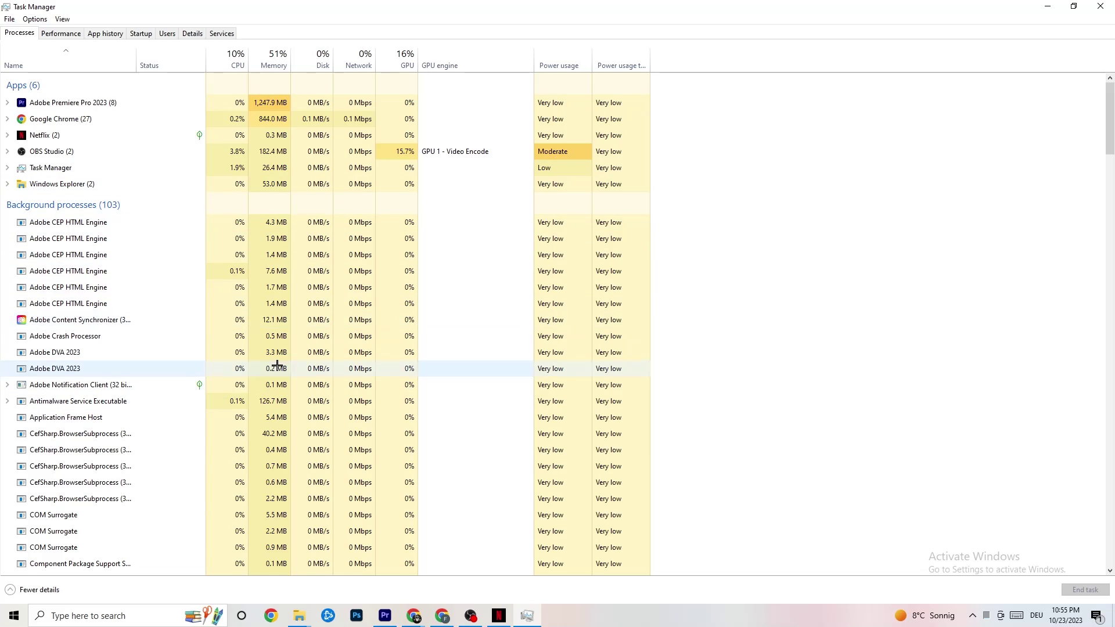
Step: Browse the Processes list, leave Netflix running, and switch to the Details list
scroll(242, 369, down, 8)
scroll(216, 390, up, 8)
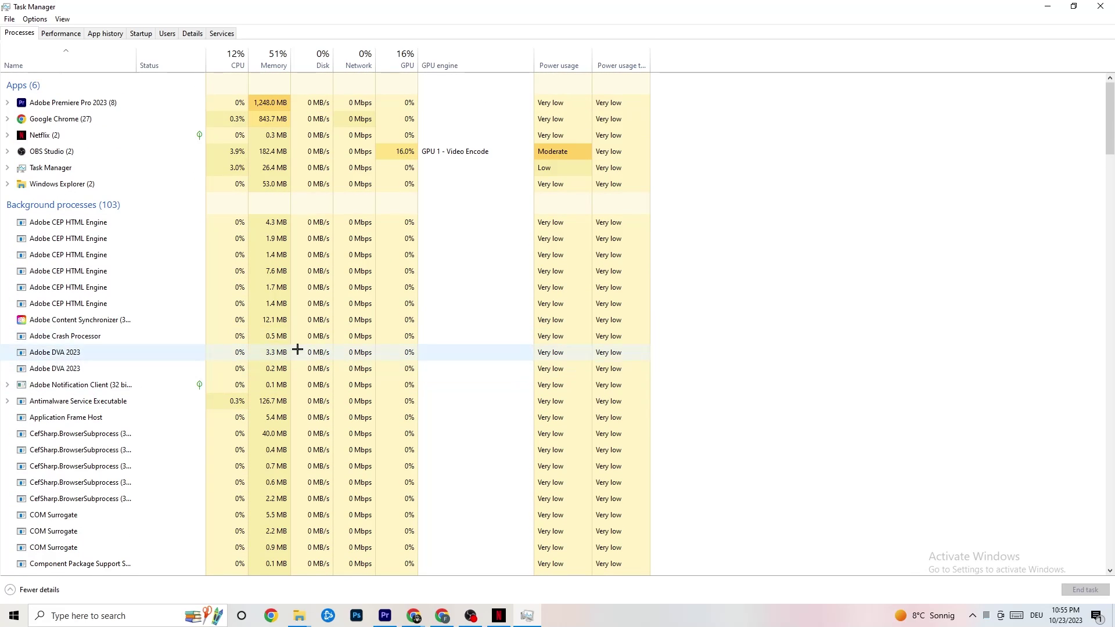
right_click(71, 136)
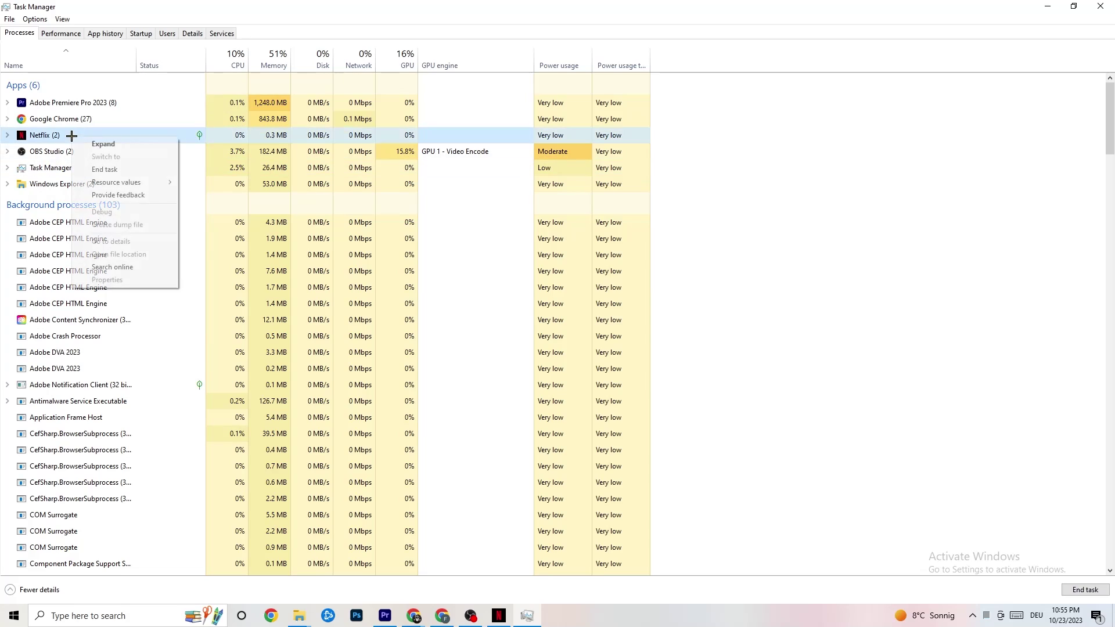
click(747, 326)
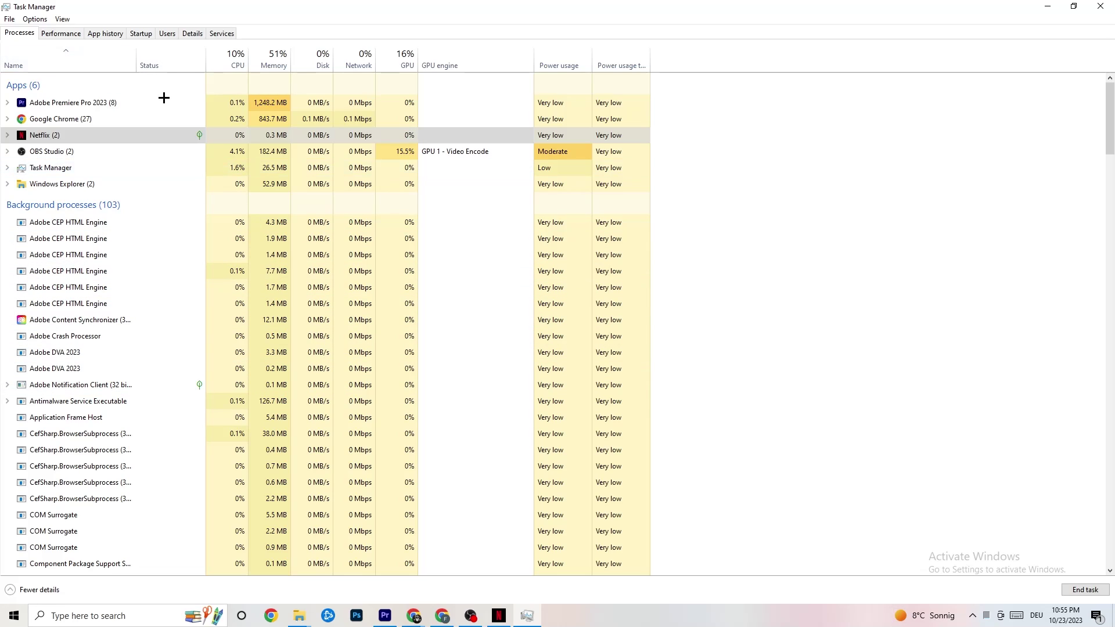
click(184, 35)
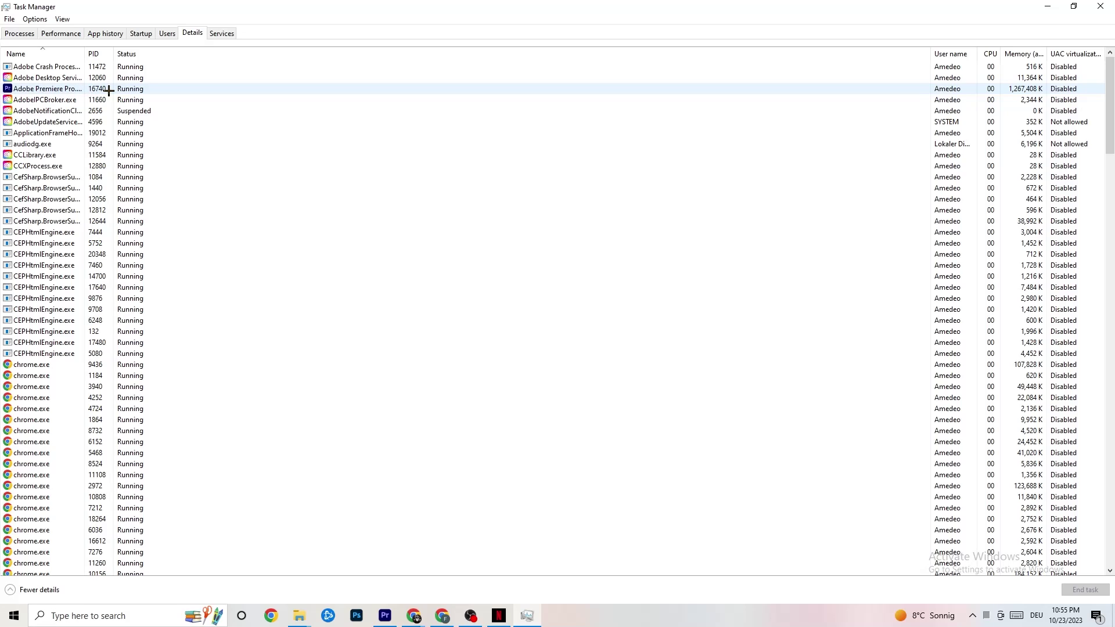
Step: Check Adobe Premiere Pro's priority levels, leaving it at Normal, then view the Startup list
right_click(109, 91)
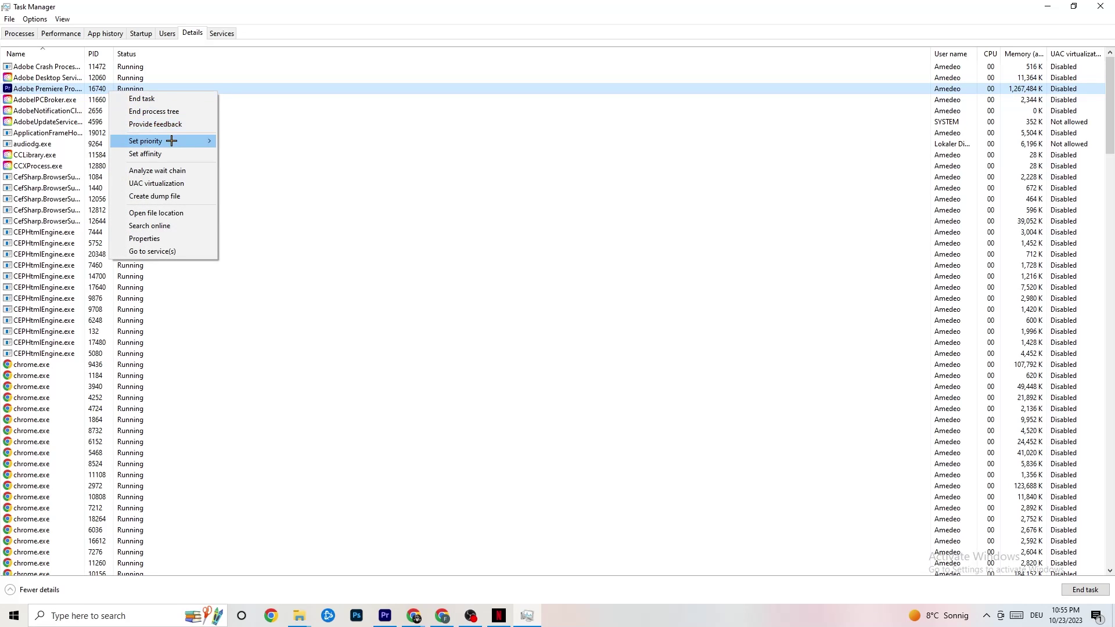
mouse_move(172, 141)
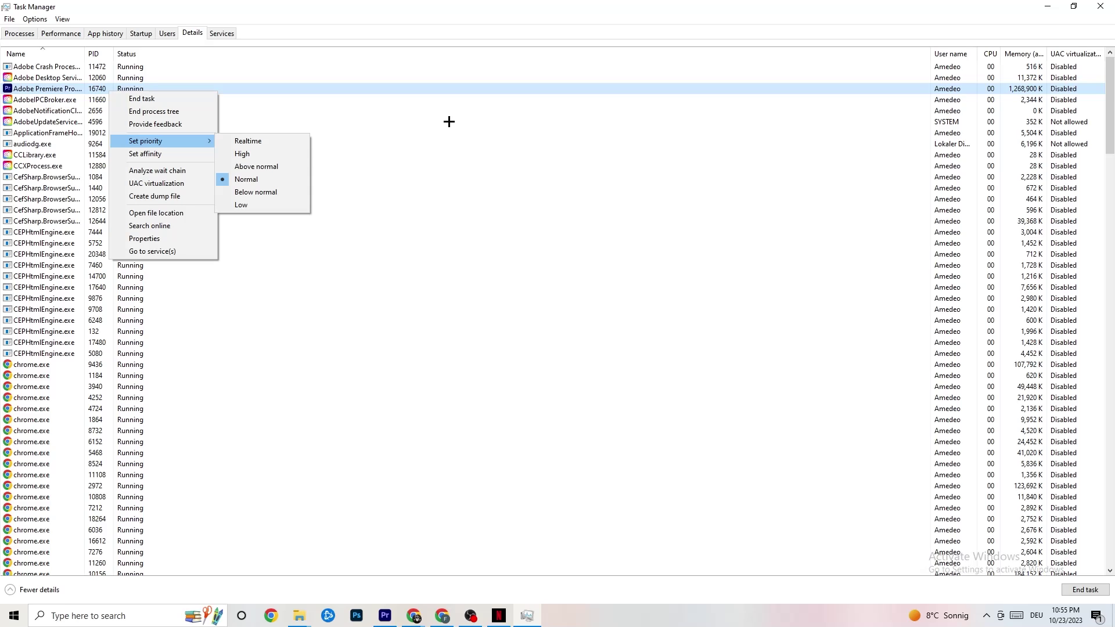
click(186, 142)
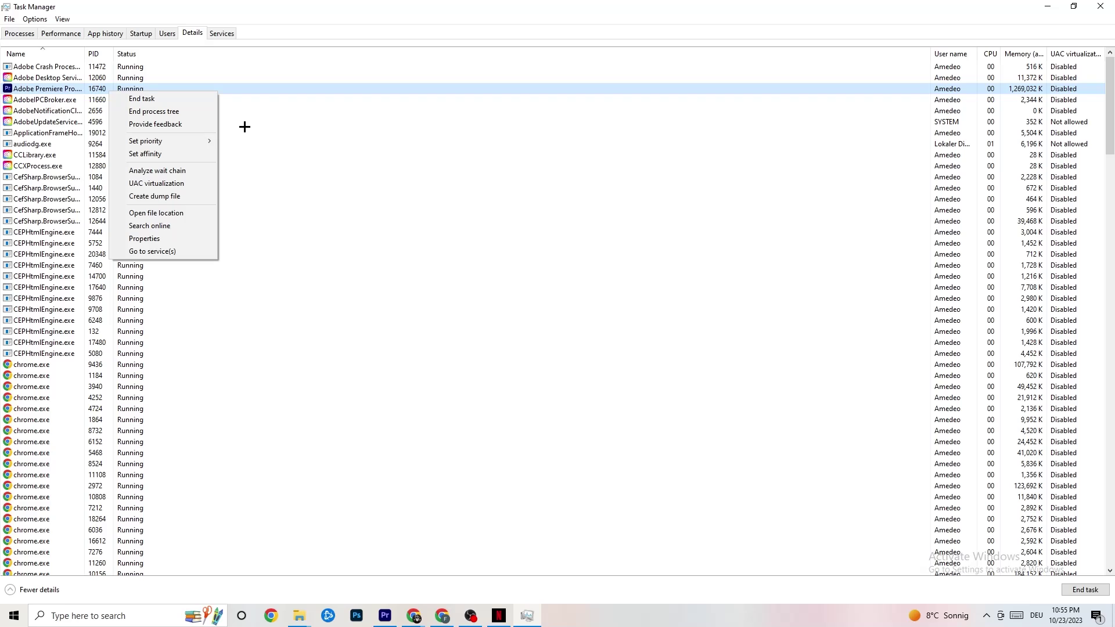
click(141, 34)
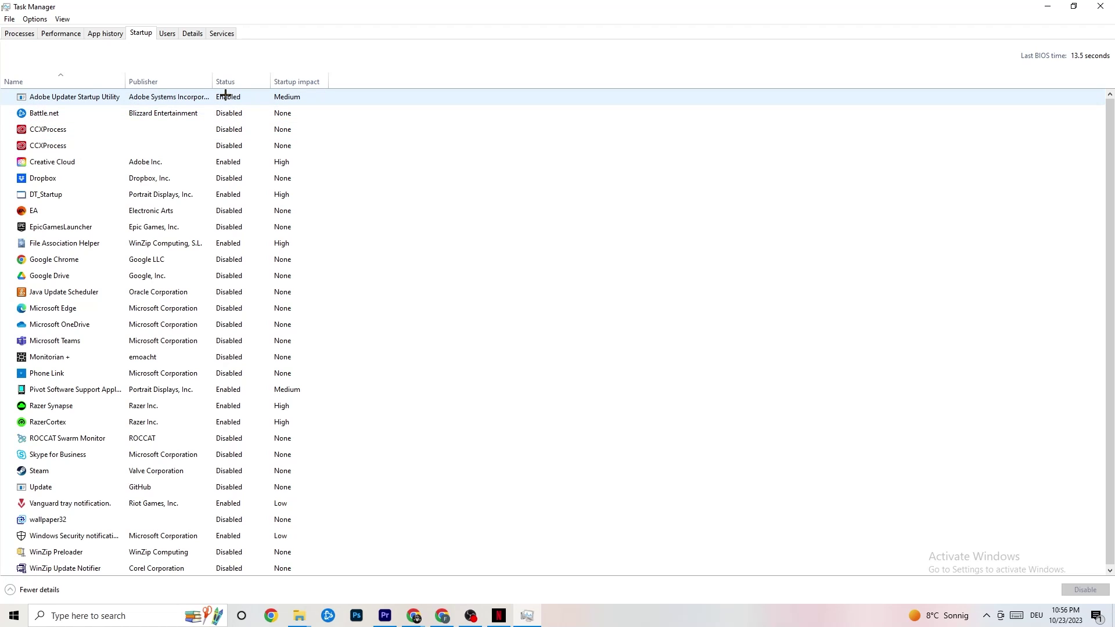
Step: Inspect the Google Drive and Portrait Displays startup entries unchanged, then close Task Manager
right_click(160, 277)
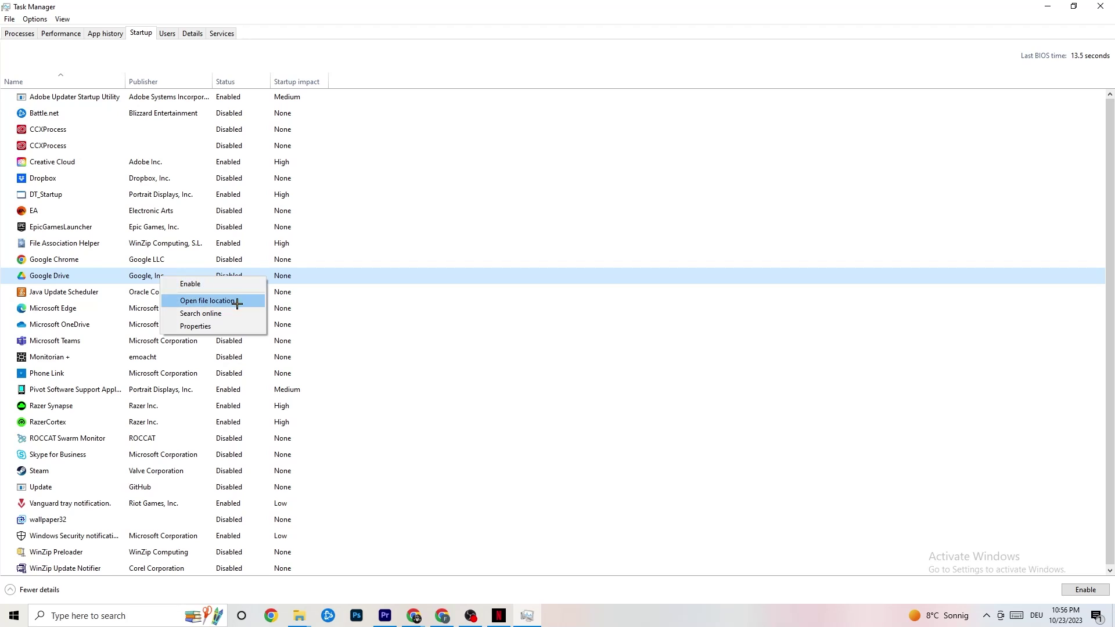
right_click(221, 391)
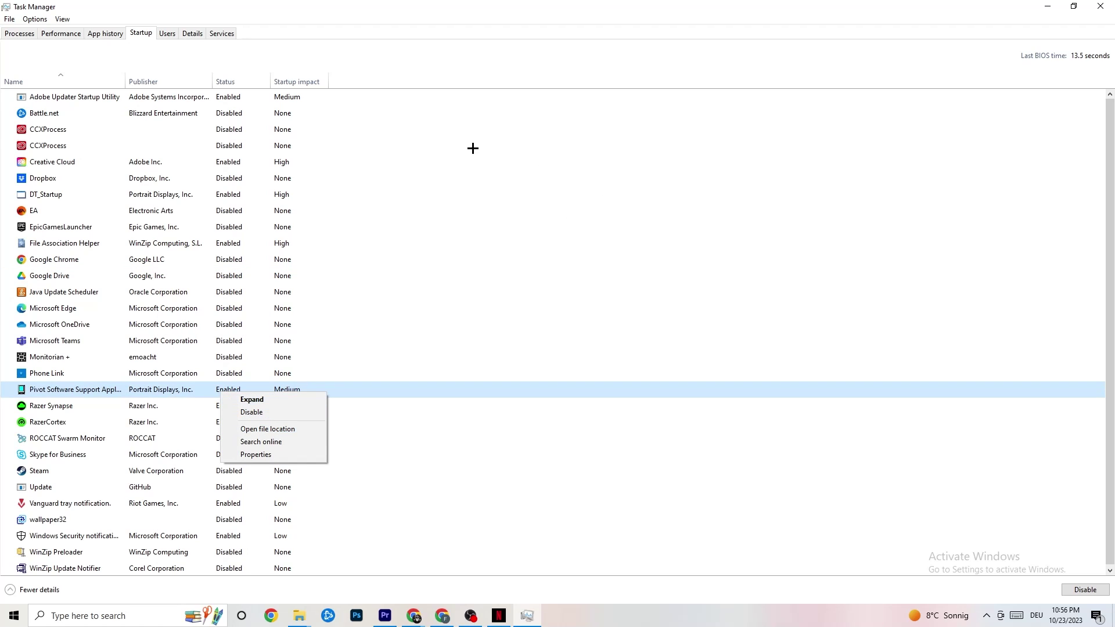
click(451, 17)
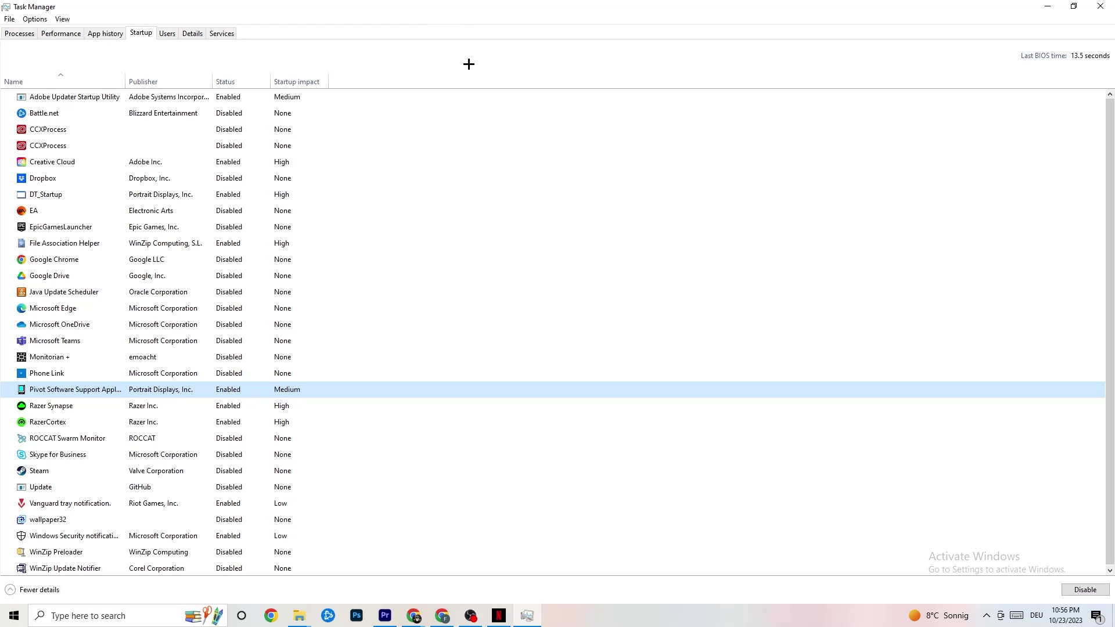
click(1101, 6)
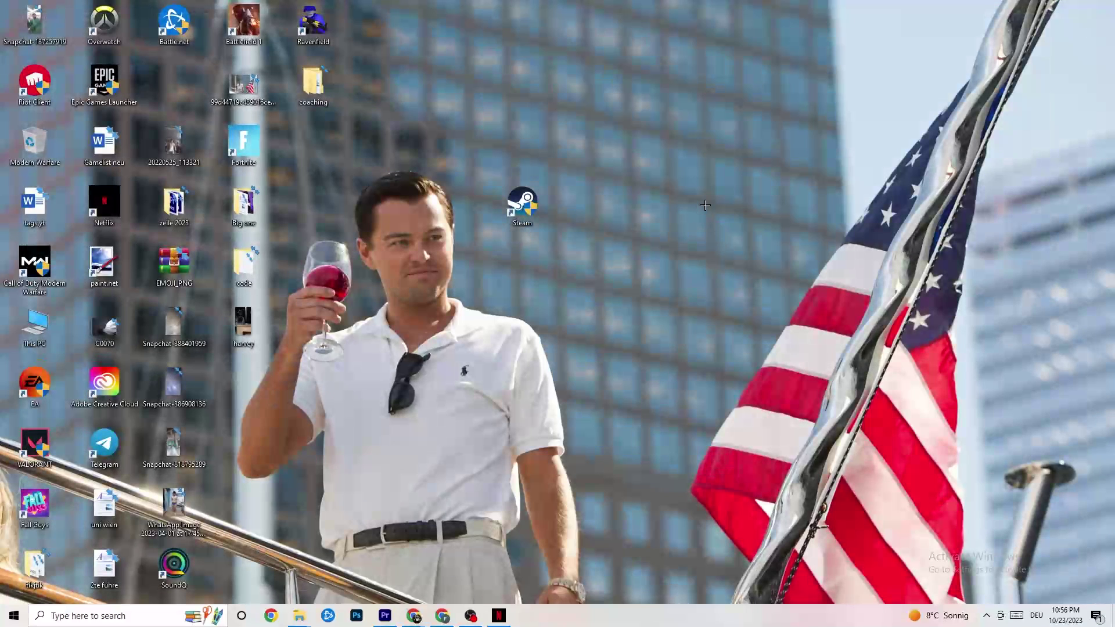